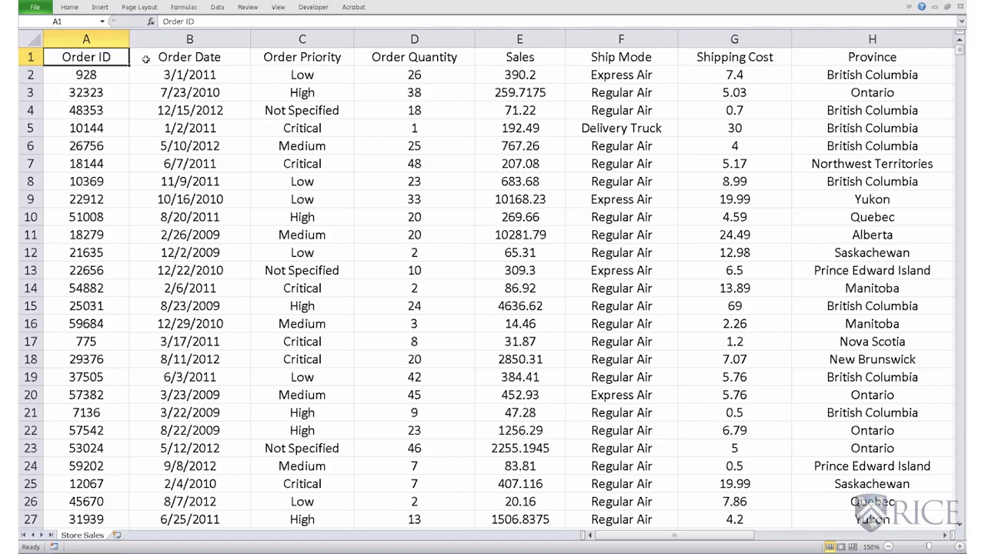
Insert a blank column between Order Priority and Order Quantity and widen it to roughly twice its width
{"action": "left_click", "coordinate": [292, 37]}
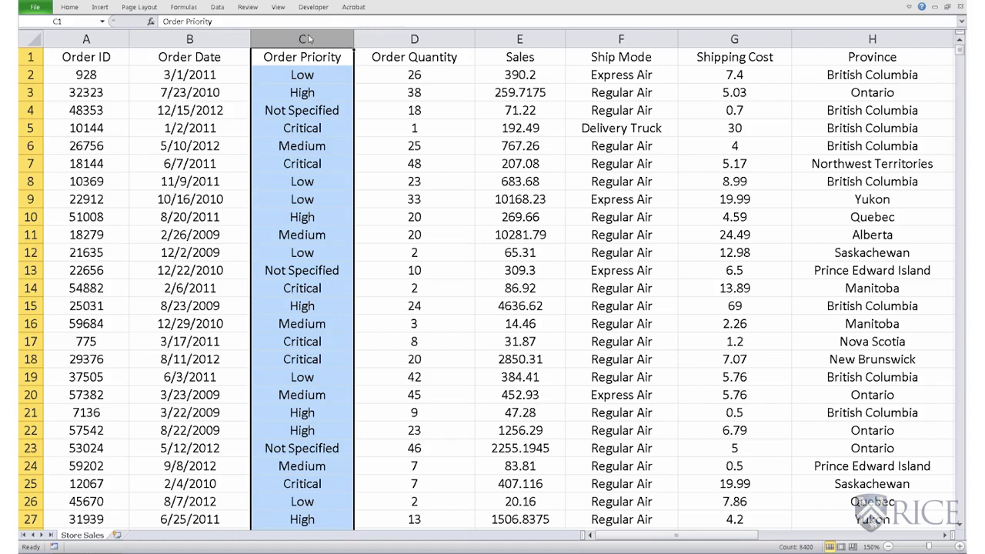
{"action": "left_click", "coordinate": [372, 37]}
{"action": "right_click", "coordinate": [372, 34]}
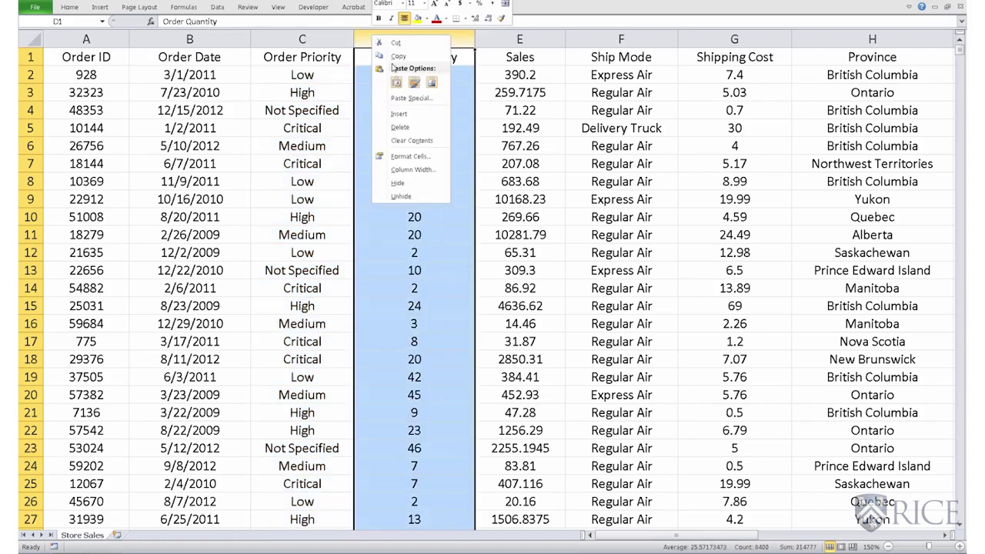
{"action": "left_click", "coordinate": [404, 118]}
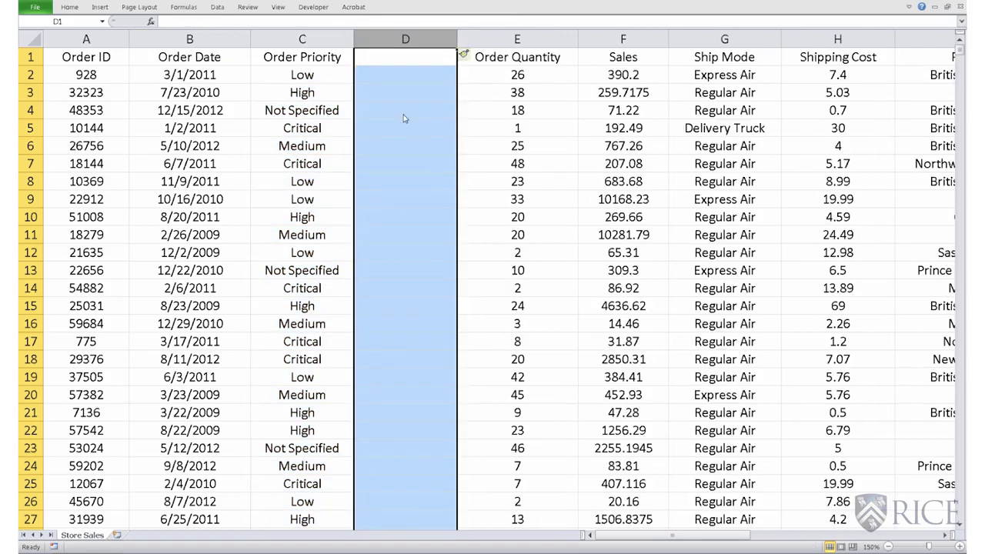
{"action": "left_click_drag", "start_coordinate": [457, 39], "coordinate": [591, 43]}
Enter the heading "Priority Star Rating" in cell D1 of the new column
{"action": "left_click", "coordinate": [471, 57]}
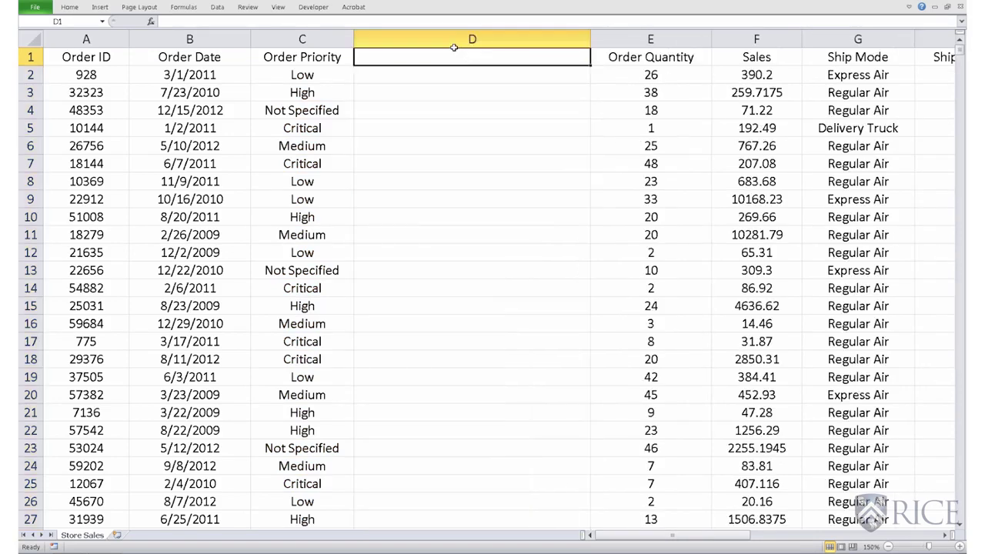
{"action": "type", "text": "Prio"}
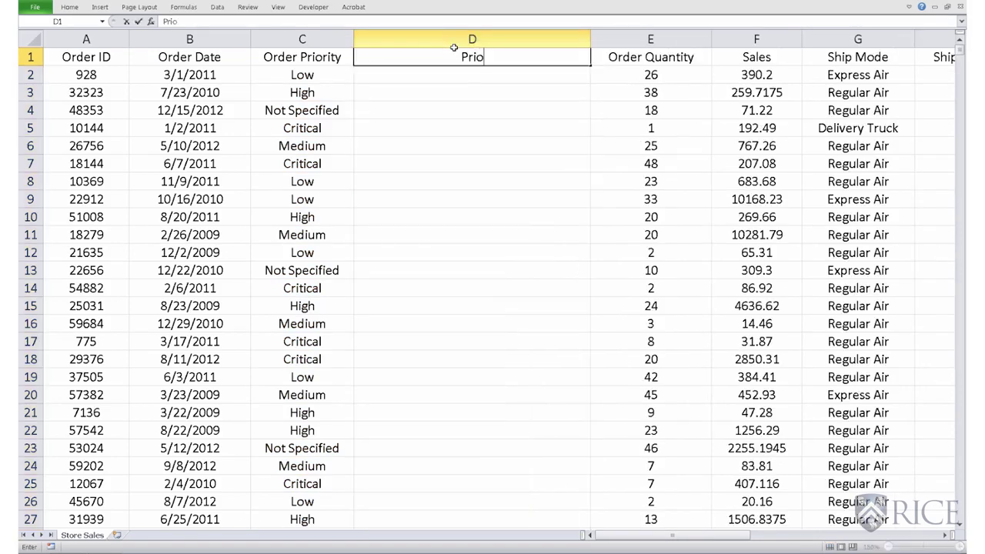
{"action": "type", "text": "rity Star"}
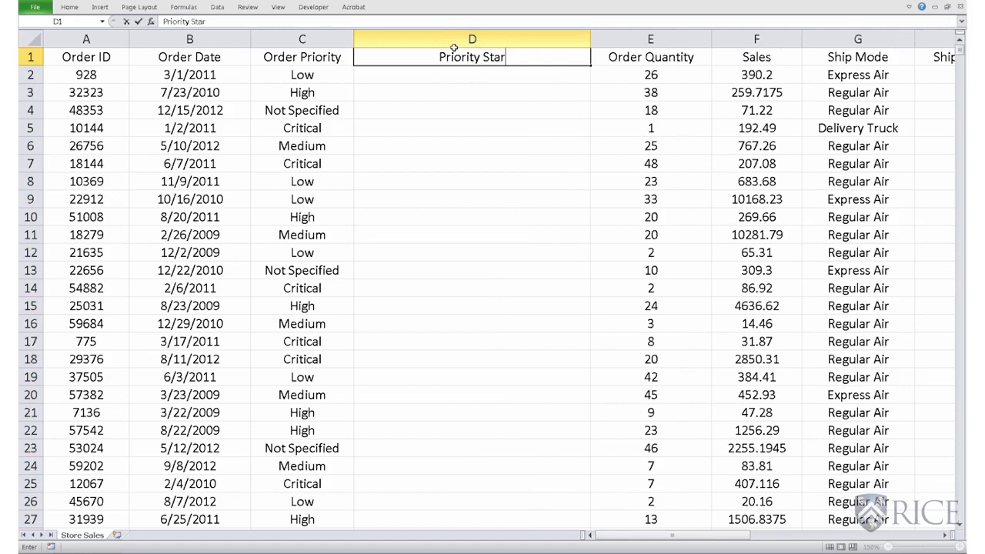
{"action": "type", "text": " Rating"}
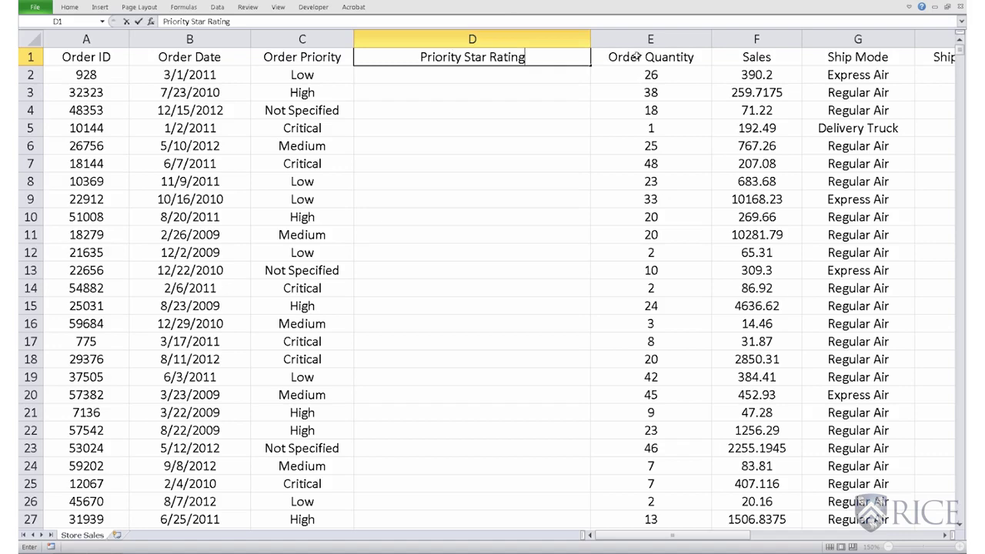
Insert six blank columns, E through J, before the Order Quantity column
{"action": "left_click", "coordinate": [946, 535]}
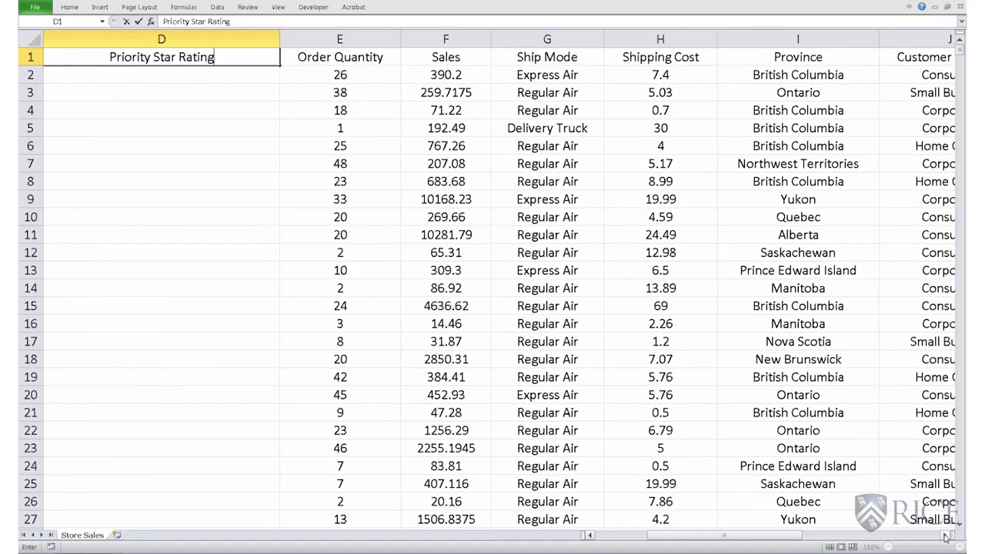
{"action": "left_click", "coordinate": [344, 39]}
{"action": "left_click_drag", "start_coordinate": [347, 38], "coordinate": [877, 39]}
{"action": "key", "text": "shift+Right"}
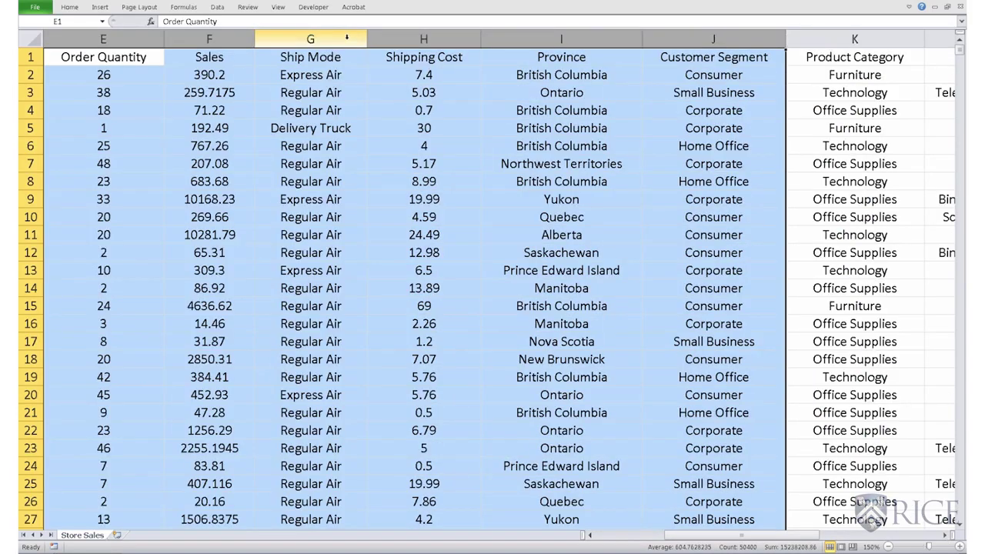
{"action": "right_click", "coordinate": [541, 39]}
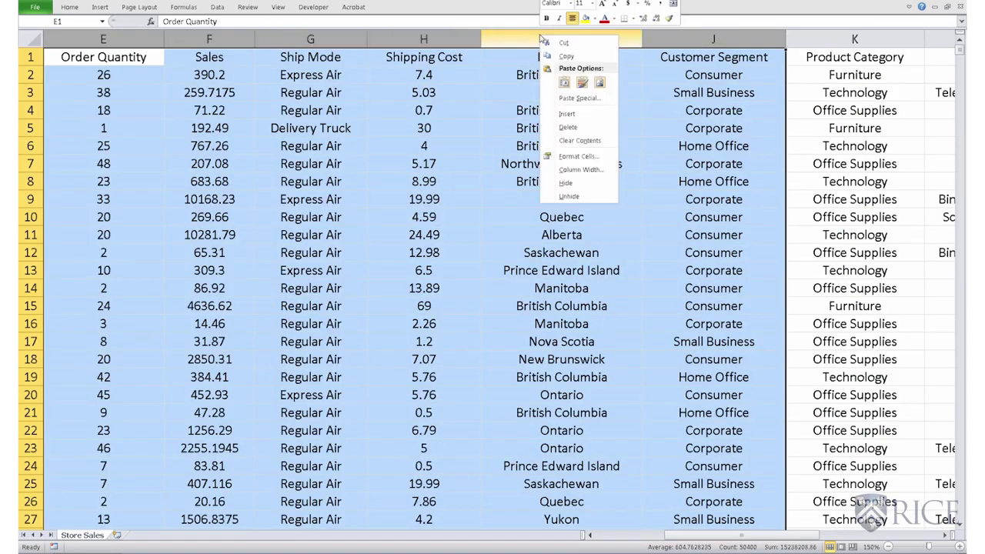
{"action": "left_click", "coordinate": [568, 113]}
{"action": "left_click_drag", "start_coordinate": [518, 39], "coordinate": [338, 100]}
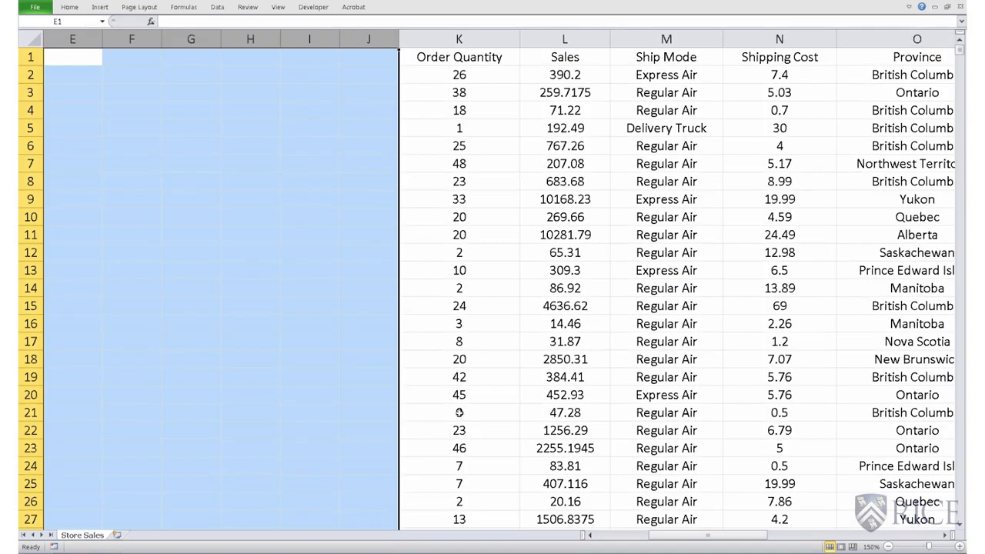
Enter the priority labels Low, Medium and High in cells E6 to G6
{"action": "left_click", "coordinate": [590, 535]}
{"action": "left_click", "coordinate": [590, 535]}
{"action": "left_click", "coordinate": [589, 534]}
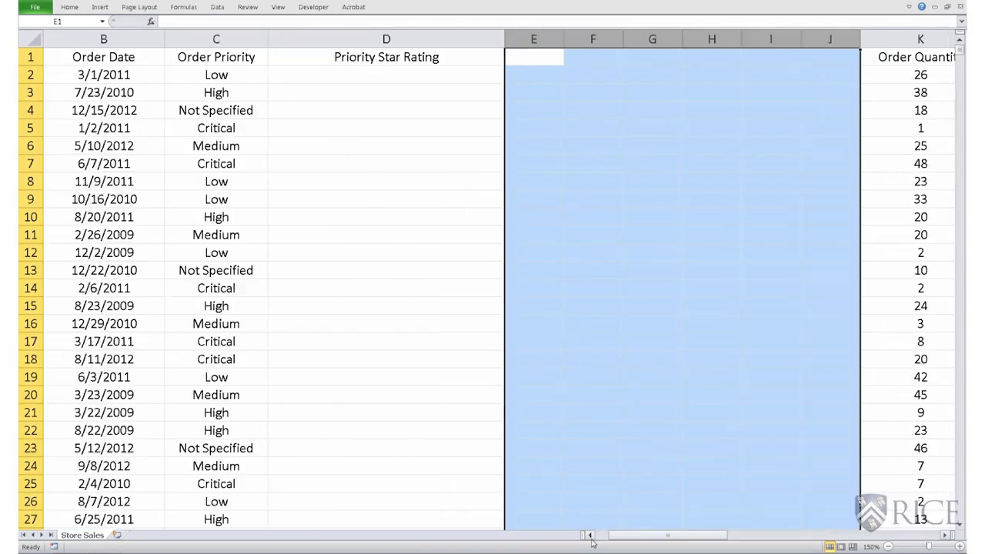
{"action": "left_click", "coordinate": [527, 146]}
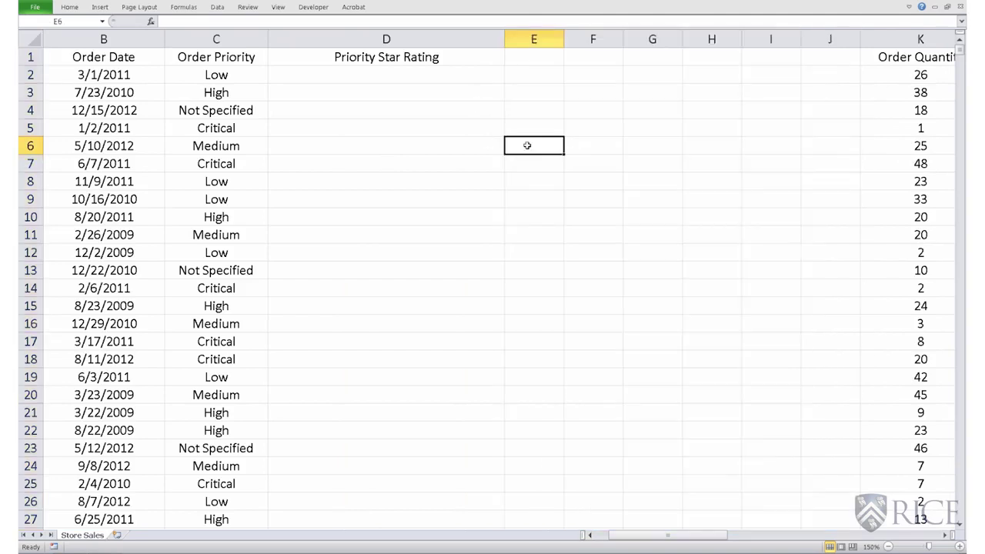
{"action": "type", "text": "Low"}
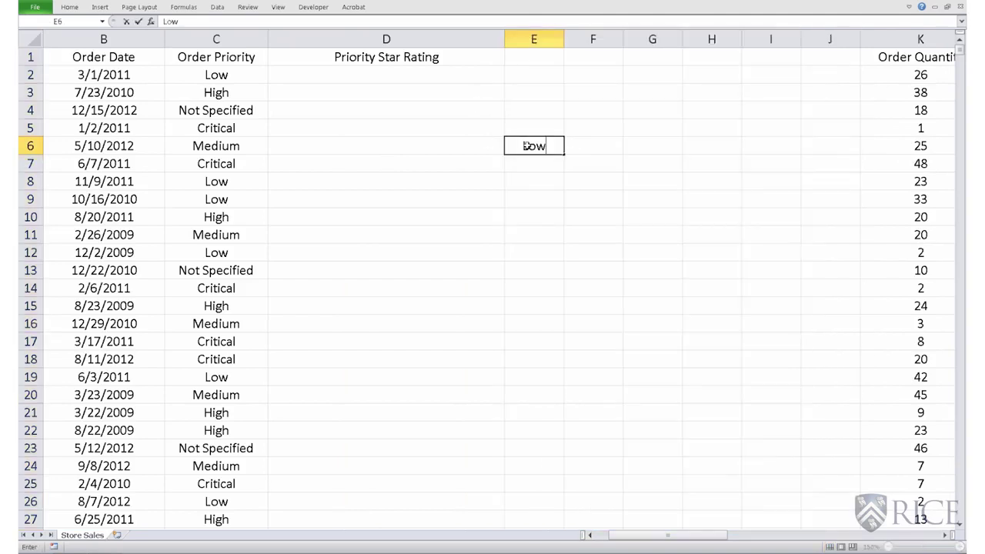
{"action": "key", "text": "Tab"}
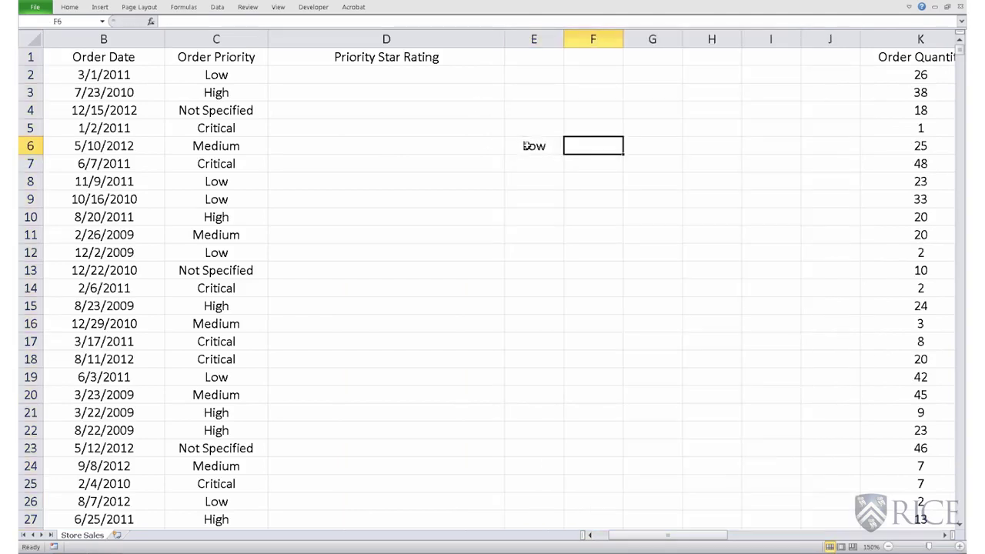
{"action": "type", "text": "Medium"}
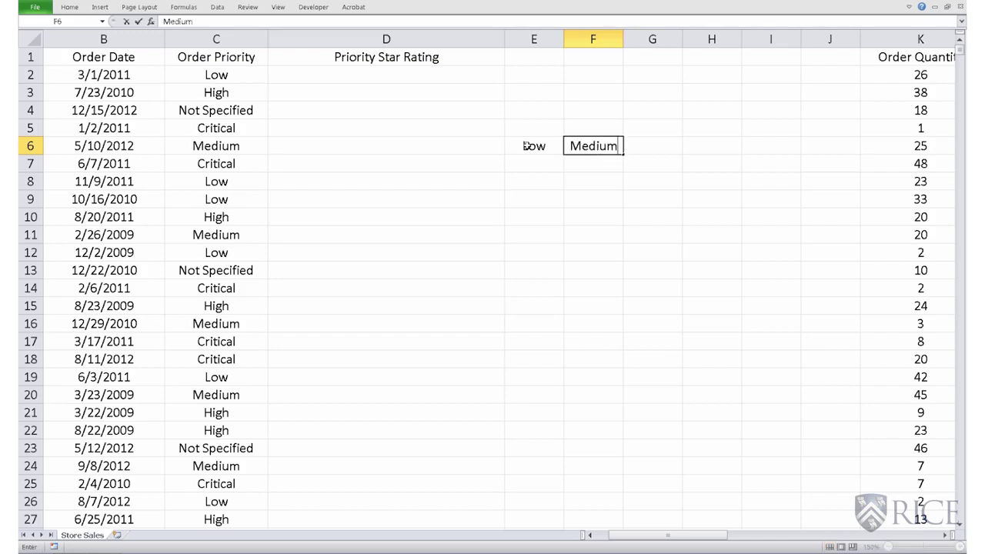
{"action": "key", "text": "Tab"}
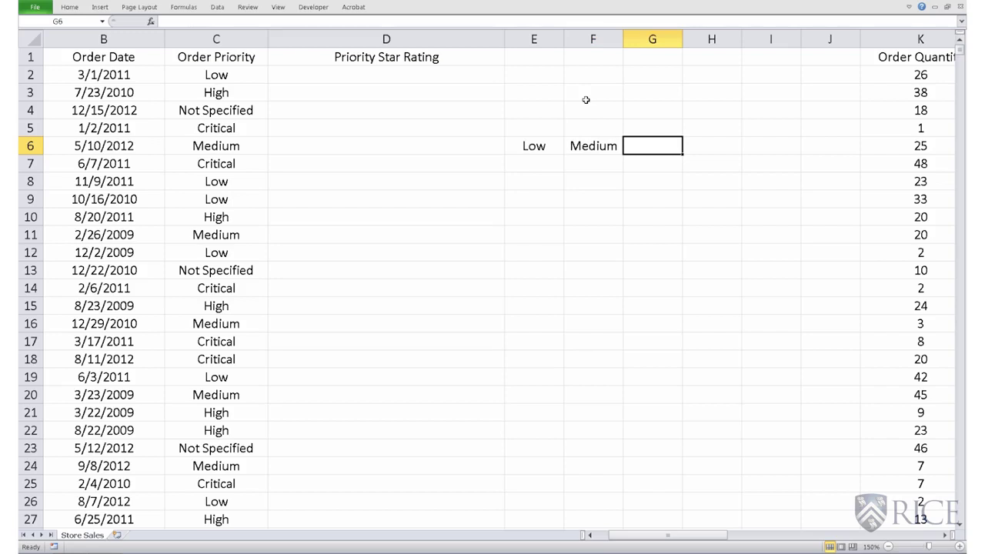
{"action": "type", "text": "High"}
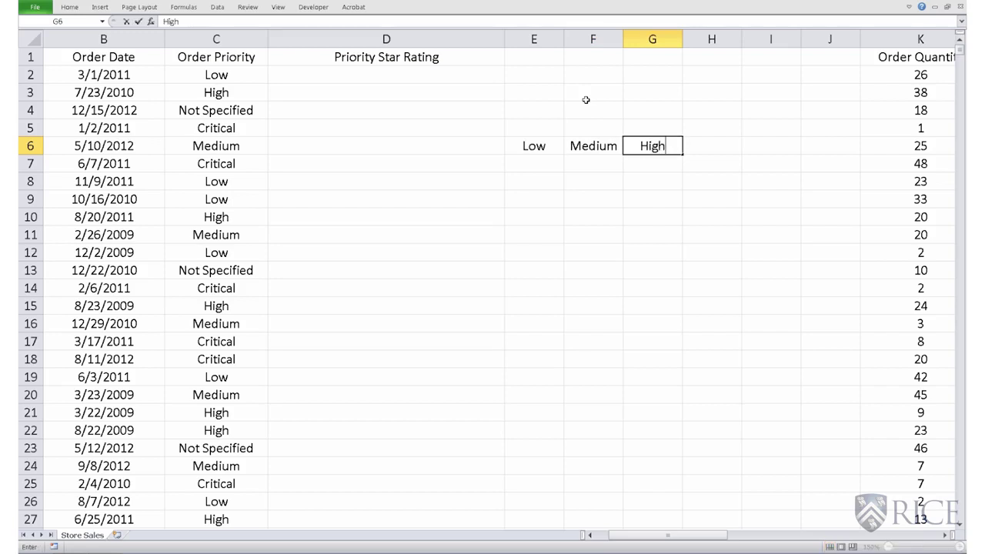
Enter Critical in H6 and Not Specified in I6, and widen column I to fit its label
{"action": "key", "text": "Tab"}
{"action": "type", "text": "Crit"}
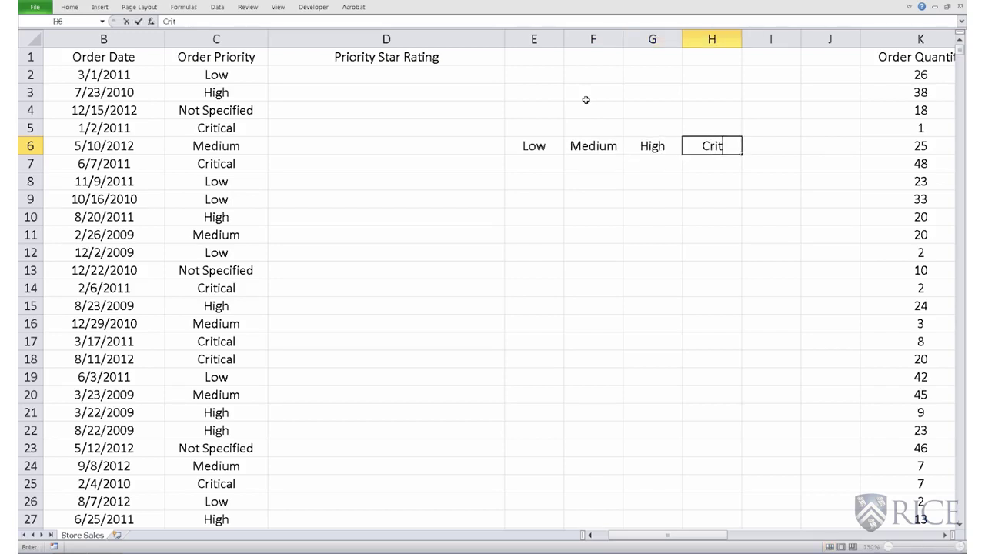
{"action": "type", "text": "ical"}
{"action": "key", "text": "Tab"}
{"action": "type", "text": "Not"}
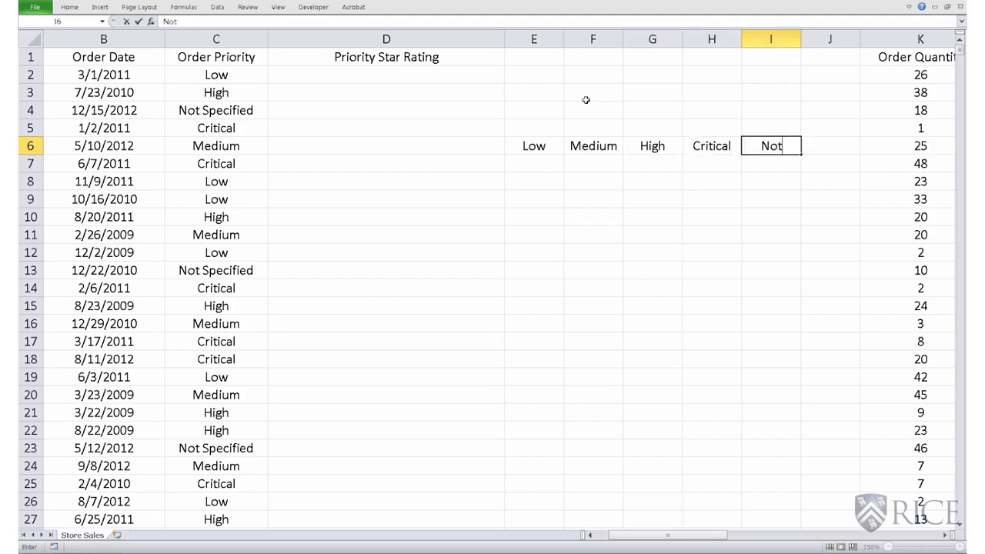
{"action": "type", "text": " Specified"}
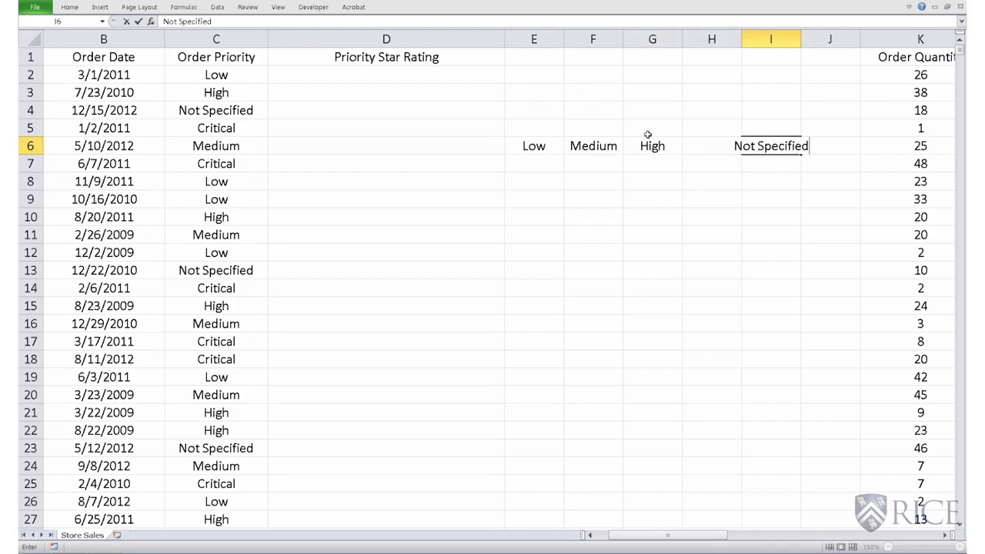
{"action": "left_click", "coordinate": [663, 249]}
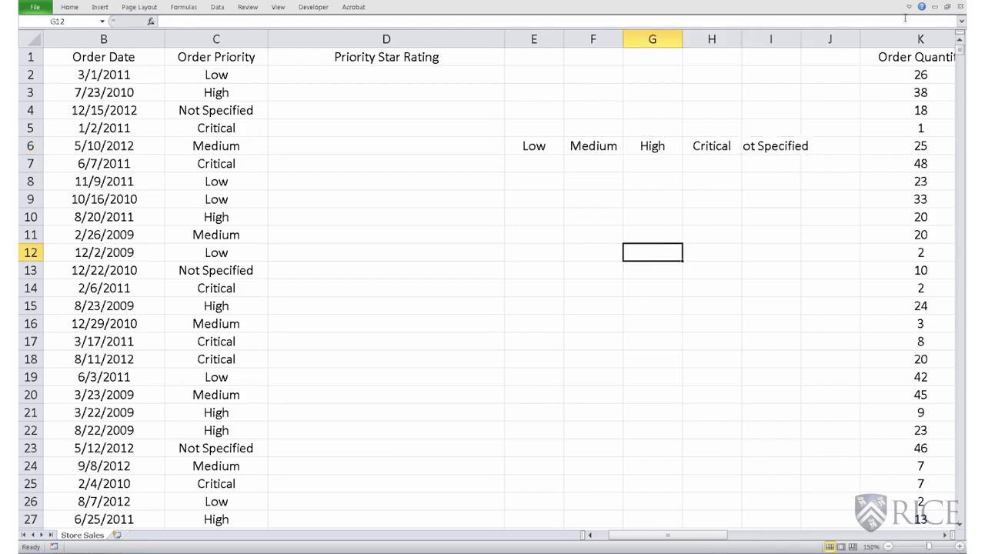
{"action": "left_click_drag", "start_coordinate": [800, 37], "coordinate": [816, 37]}
Enter the star ratings *** under Critical in H7 and ** under High in G7
{"action": "left_click", "coordinate": [517, 160]}
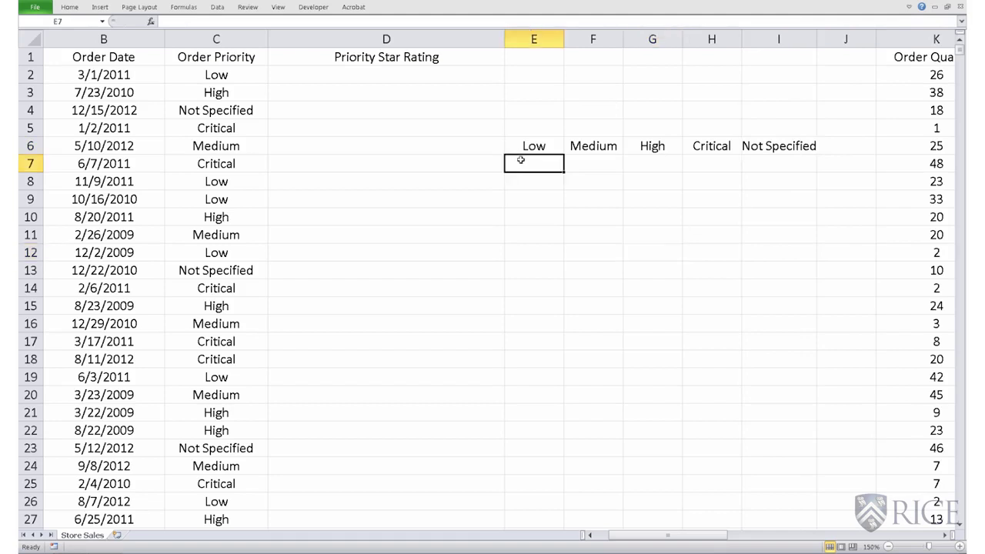
{"action": "left_click", "coordinate": [705, 169]}
{"action": "type", "text": "***"}
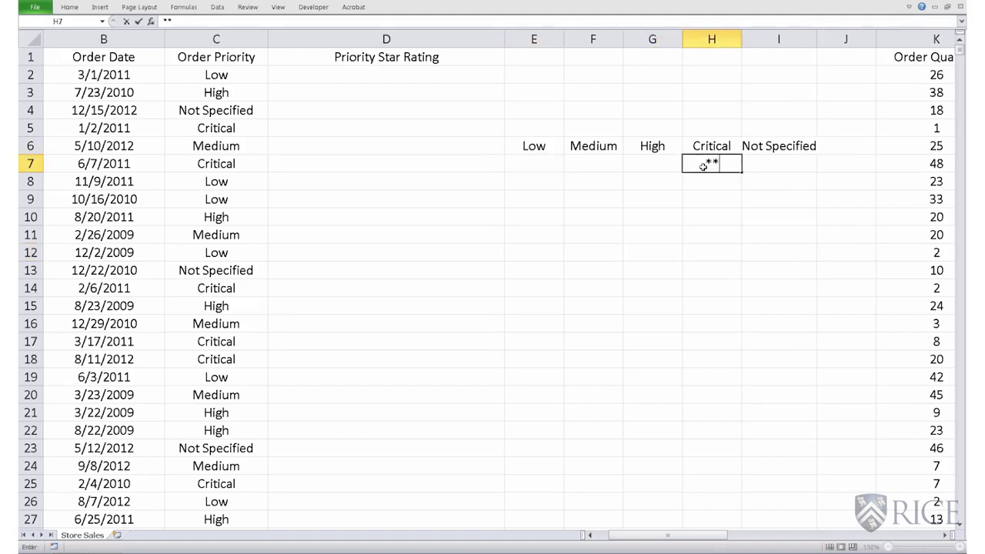
{"action": "key", "text": "Left"}
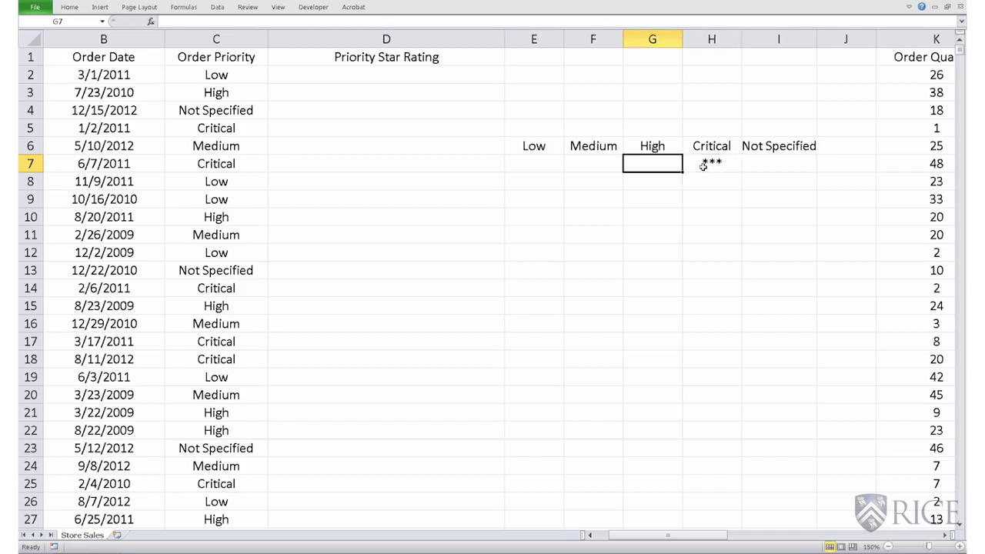
{"action": "type", "text": "**"}
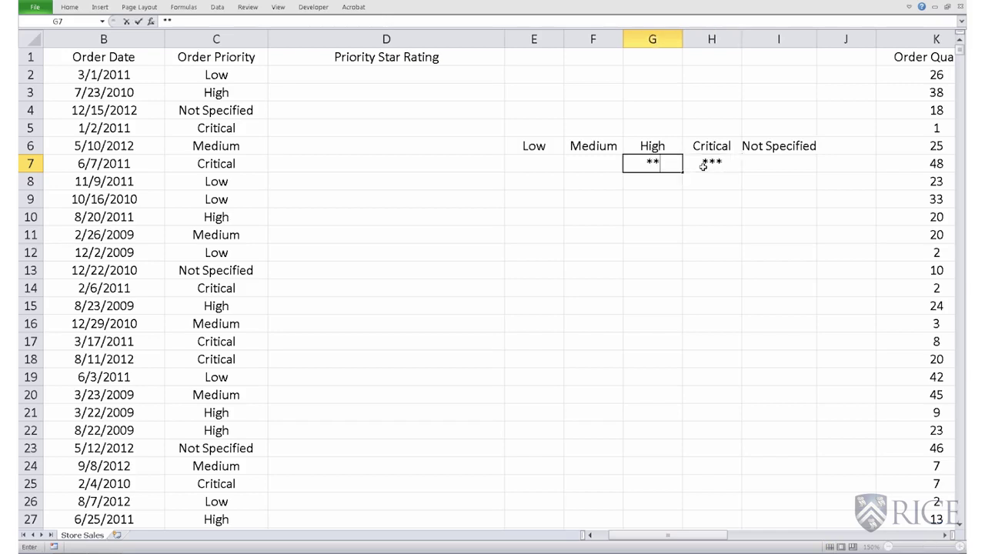
Enter a single * under Low, Medium and Not Specified in row 7, and select the lookup table E6:I7
{"action": "key", "text": "Left"}
{"action": "key", "text": "Left"}
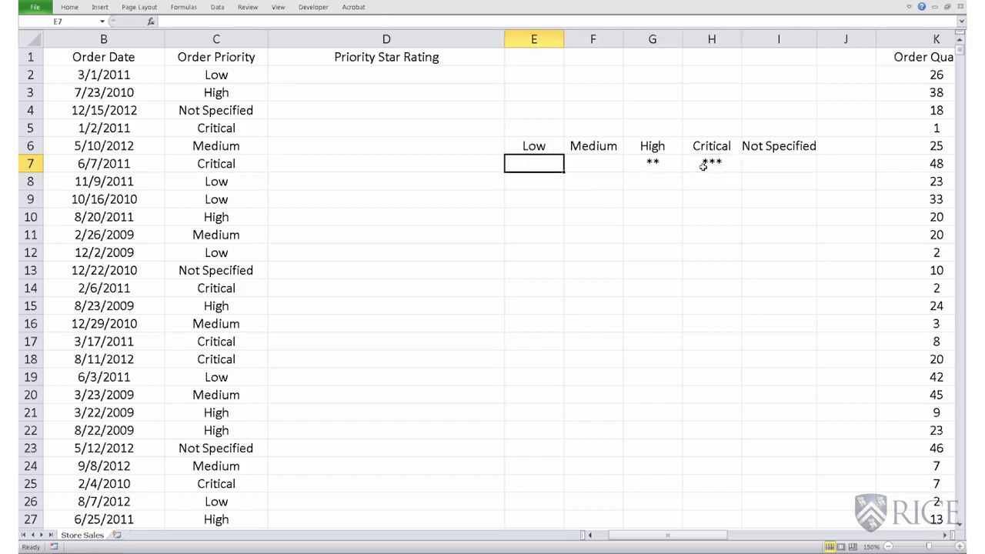
{"action": "type", "text": "*"}
{"action": "key", "text": "Right"}
{"action": "type", "text": "*"}
{"action": "key", "text": "Right"}
{"action": "key", "text": "Right"}
{"action": "key", "text": "Right"}
{"action": "type", "text": "*"}
{"action": "left_click_drag", "start_coordinate": [517, 148], "coordinate": [774, 165]}
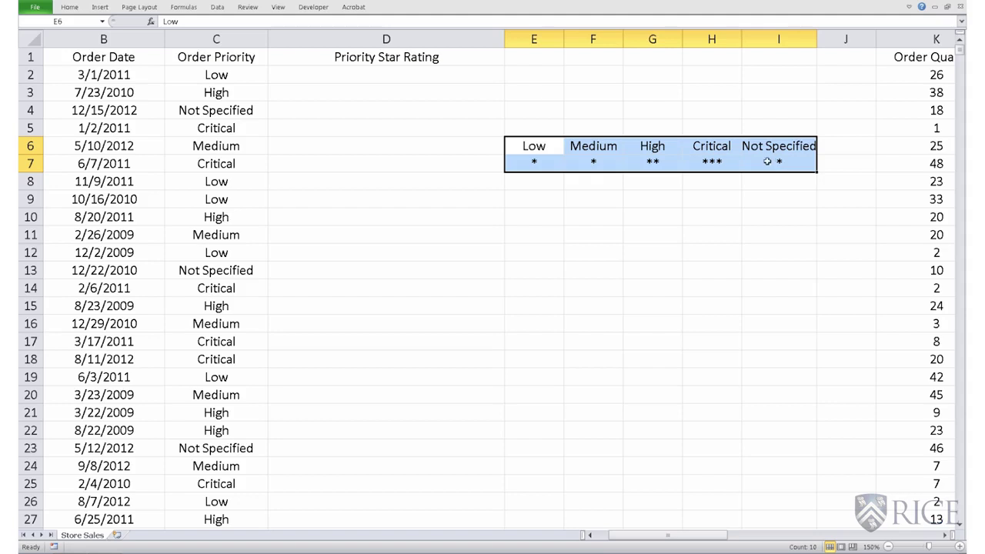
Start an HLOOKUP formula in D2 with C2 as the lookup value and E6:I7 as the table array
{"action": "left_click", "coordinate": [354, 71]}
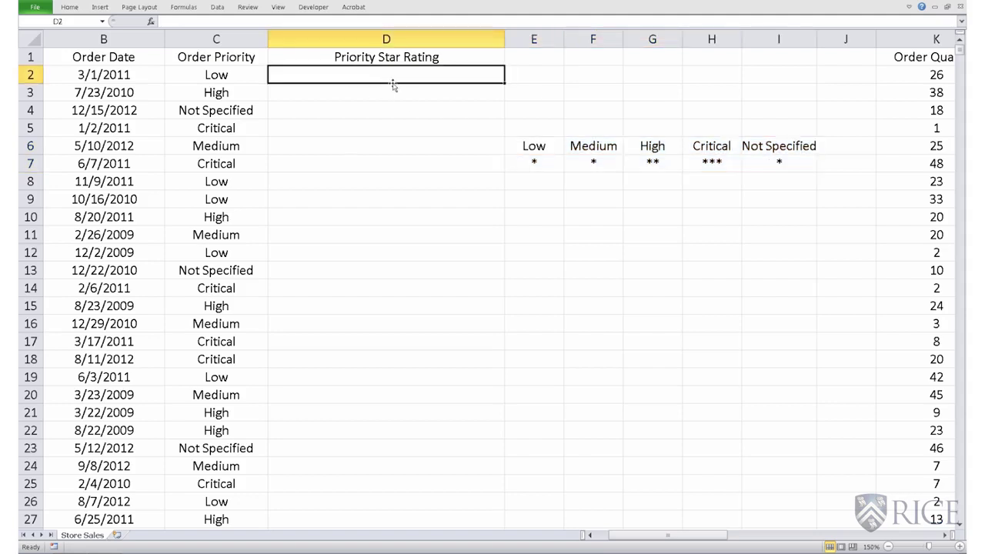
{"action": "type", "text": "="}
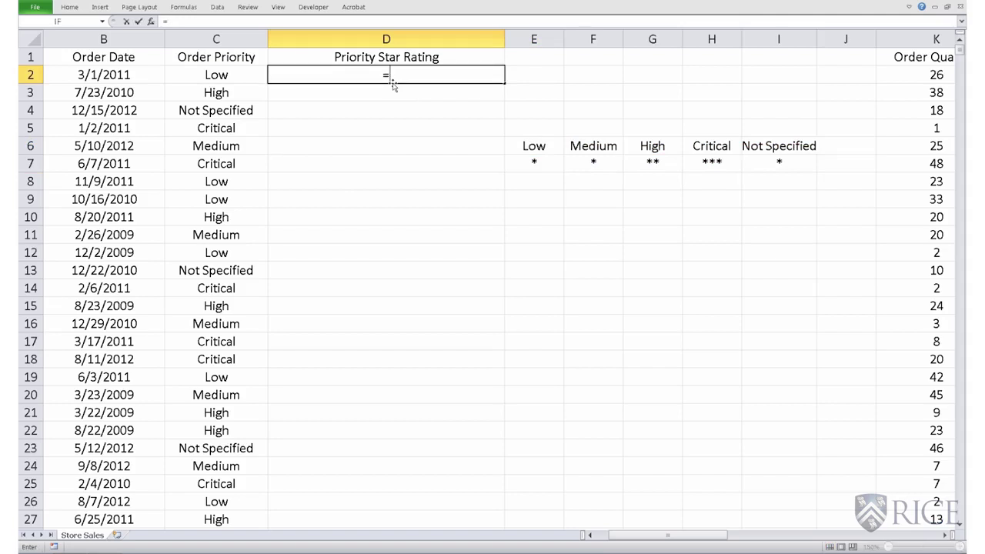
{"action": "type", "text": "HLOO"}
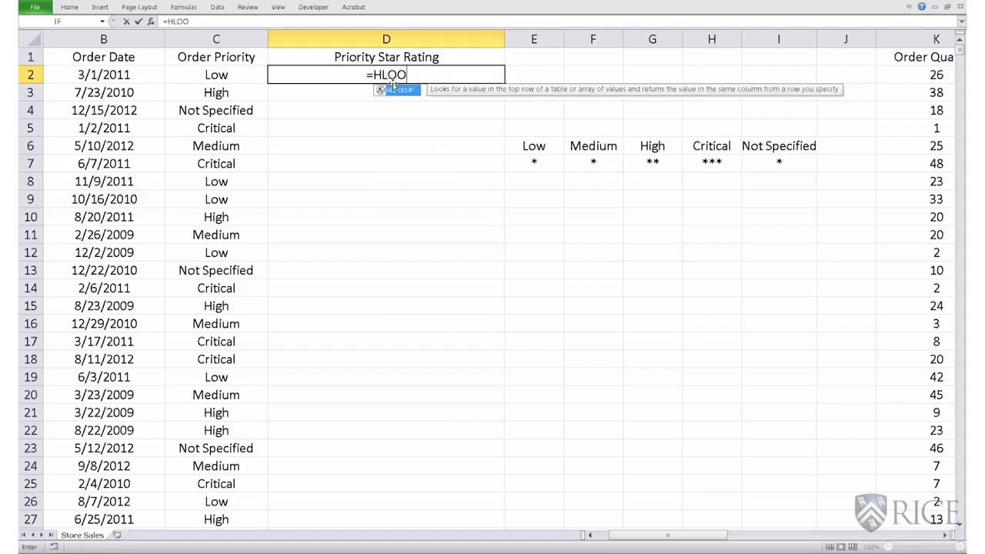
{"action": "type", "text": "KUP"}
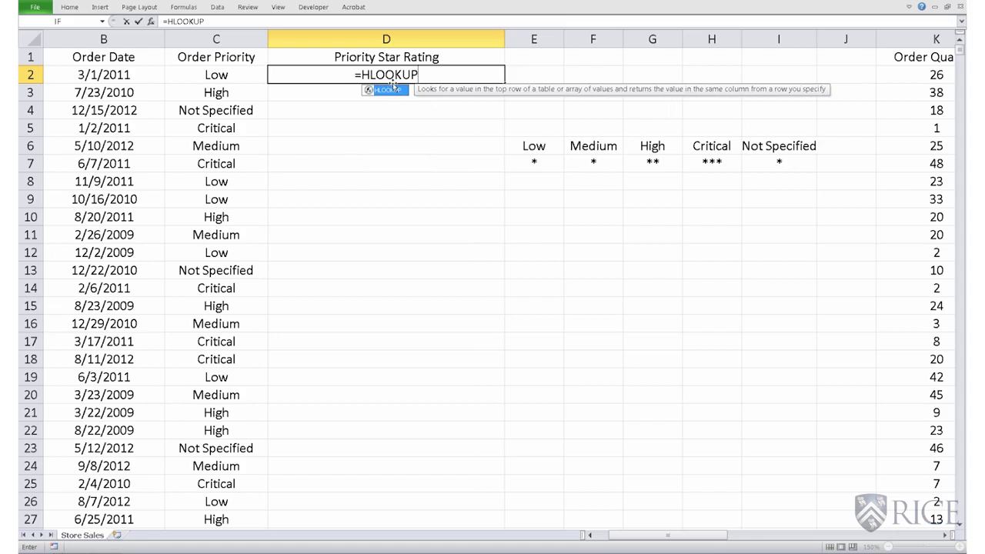
{"action": "type", "text": "("}
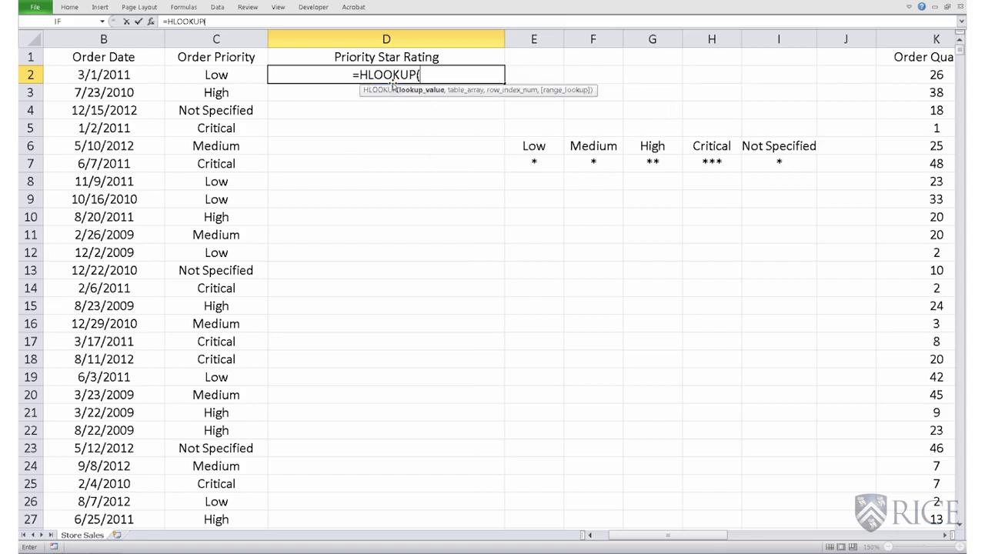
{"action": "left_click", "coordinate": [228, 75]}
{"action": "type", "text": ","}
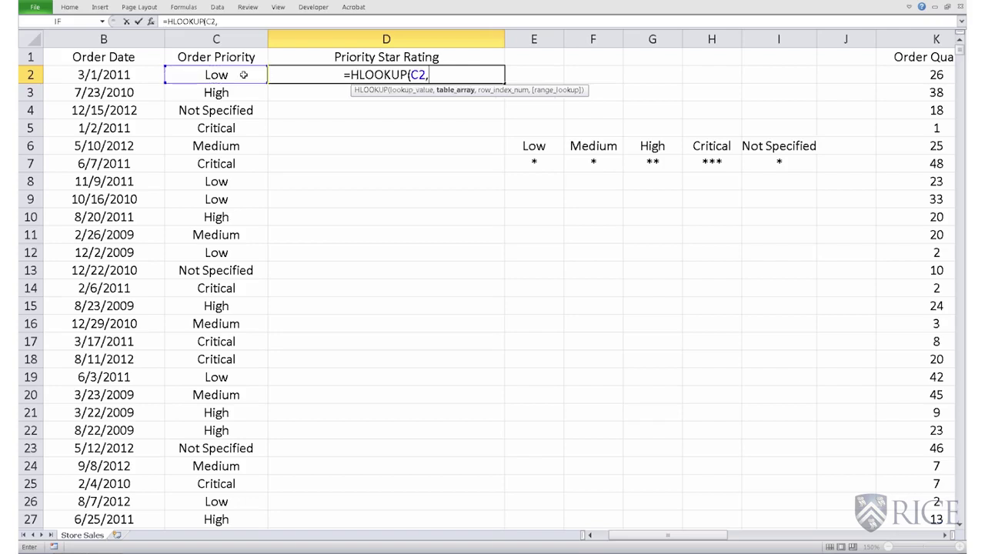
{"action": "left_click_drag", "start_coordinate": [534, 146], "coordinate": [792, 161]}
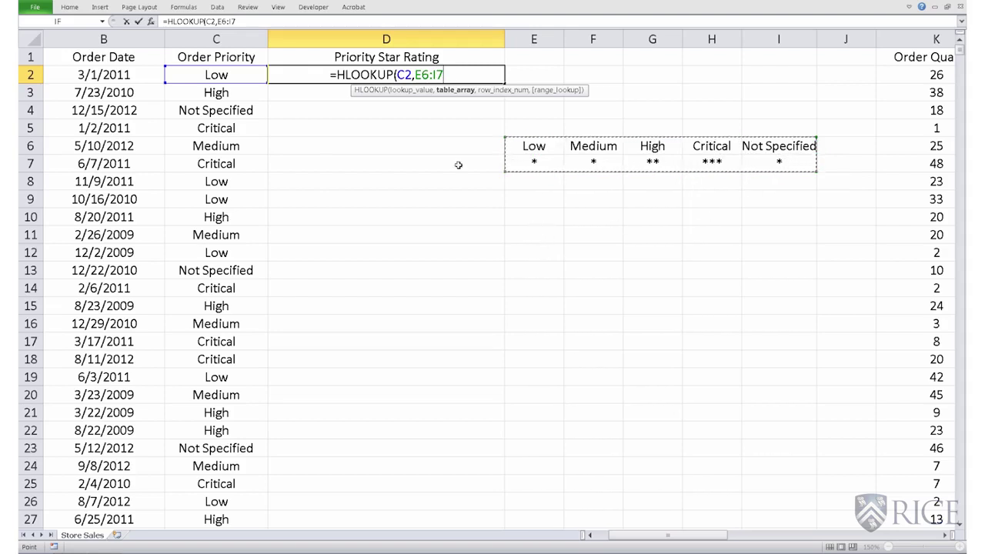
Make the formula's table range absolute as $E$6:$I$7
{"action": "left_click", "coordinate": [407, 75]}
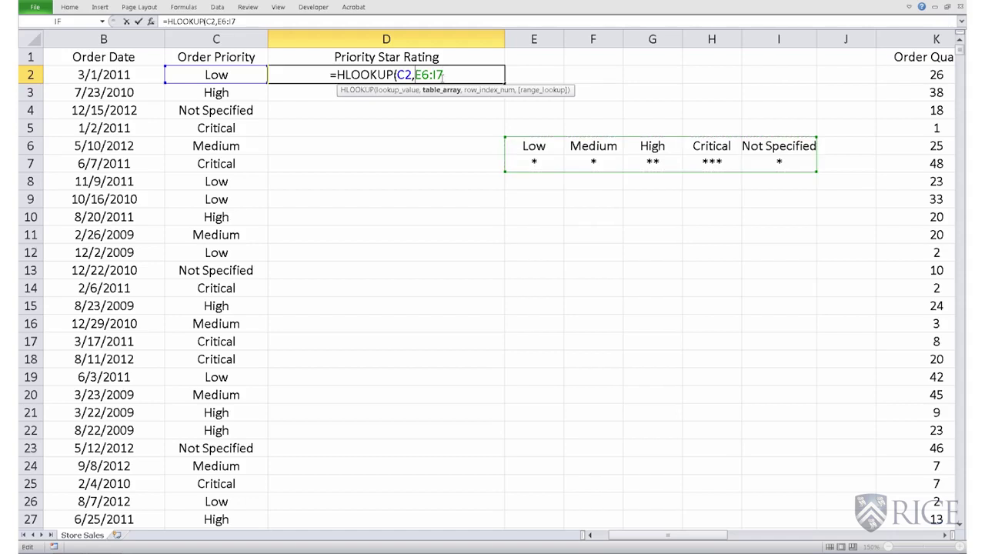
{"action": "type", "text": "$"}
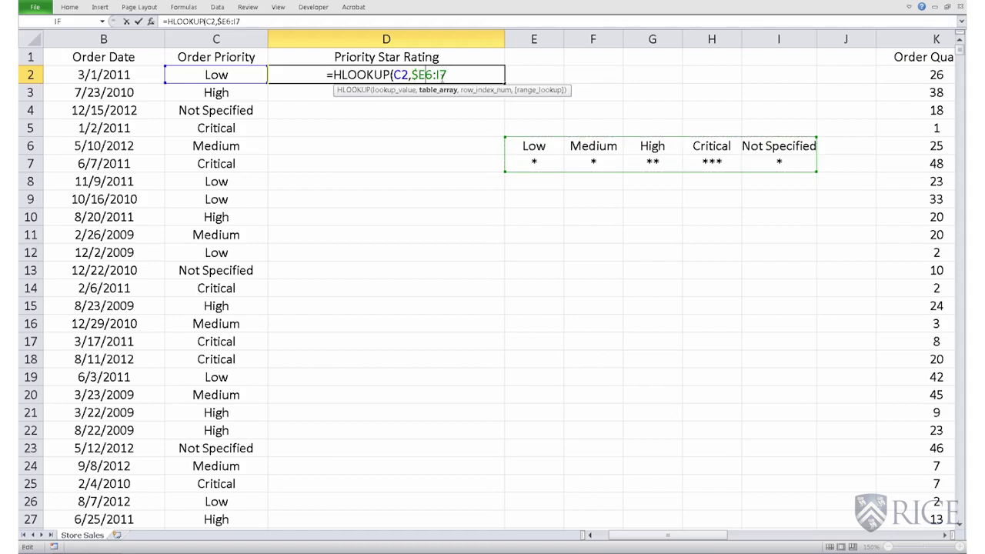
{"action": "key", "text": "Right"}
{"action": "type", "text": "$E"}
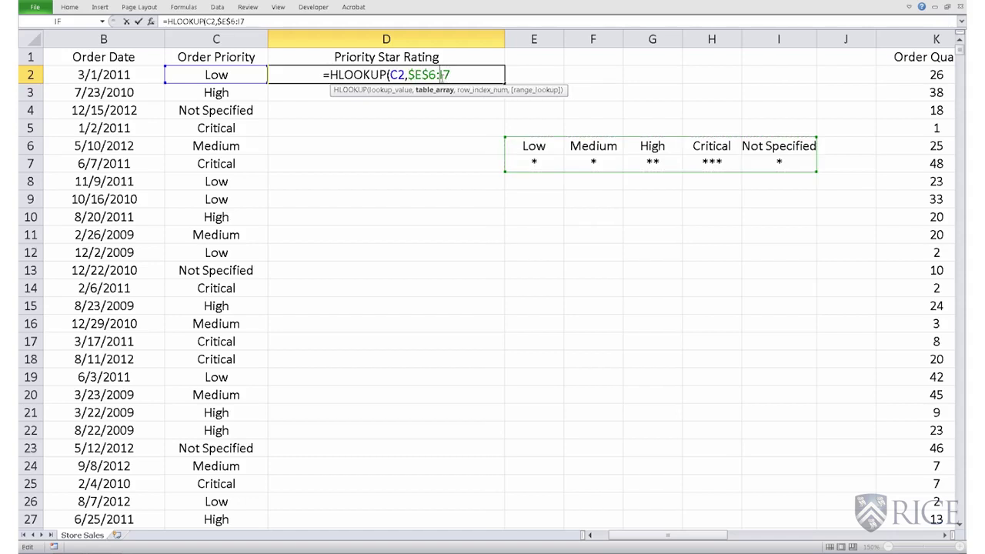
{"action": "type", "text": "$"}
{"action": "key", "text": "Right"}
{"action": "type", "text": "$"}
{"action": "key", "text": "Right"}
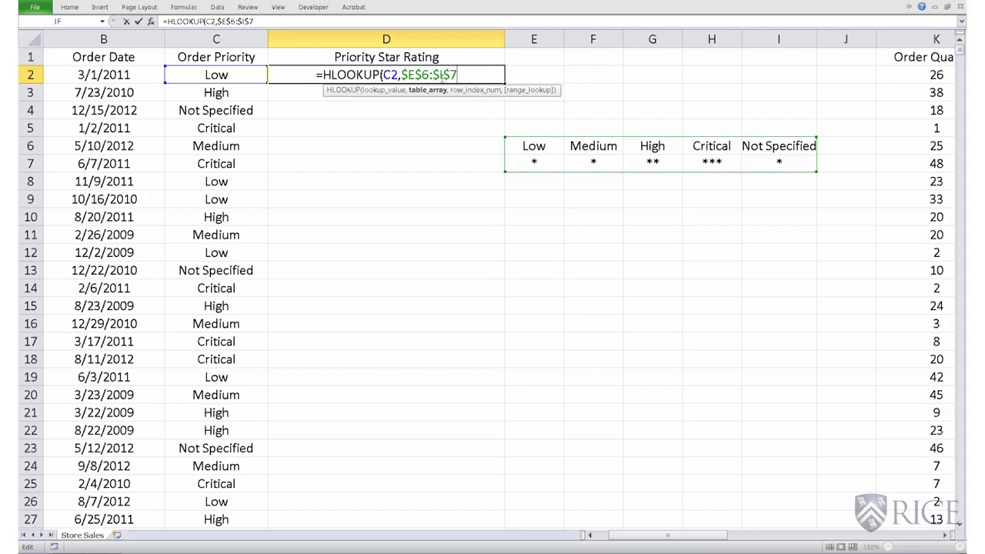
Complete the D2 formula with row index 2 and FALSE for an exact match, and enter it
{"action": "type", "text": ","}
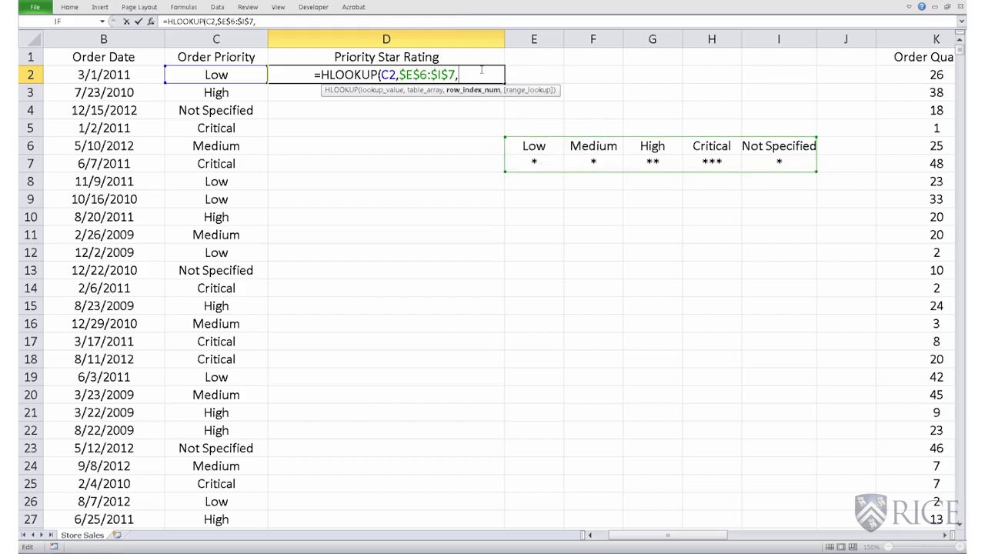
{"action": "type", "text": "2"}
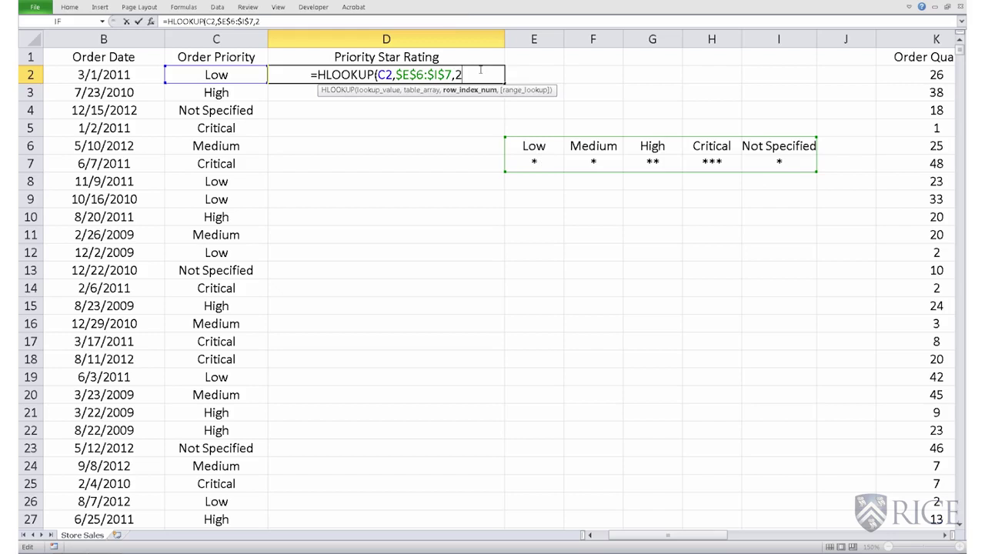
{"action": "type", "text": ","}
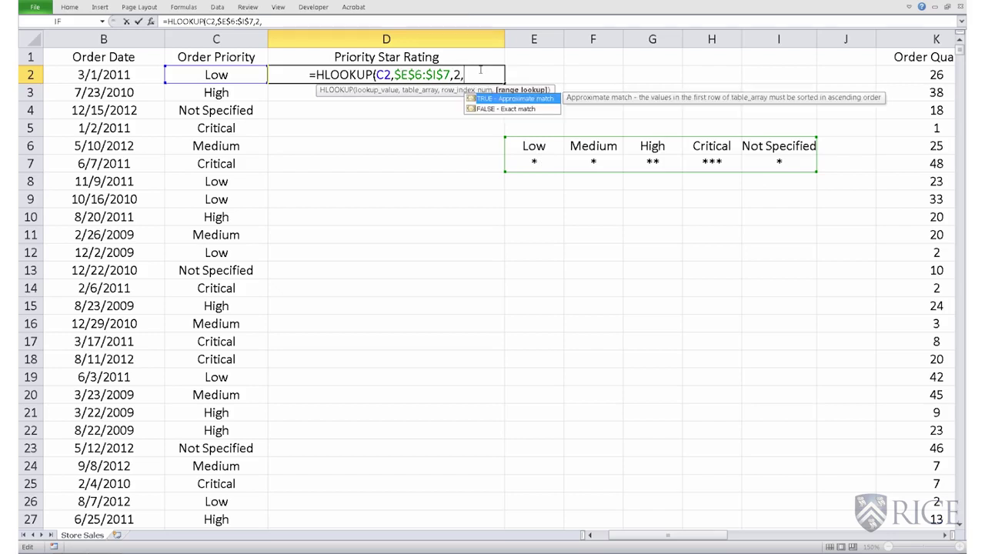
{"action": "type", "text": "FALS"}
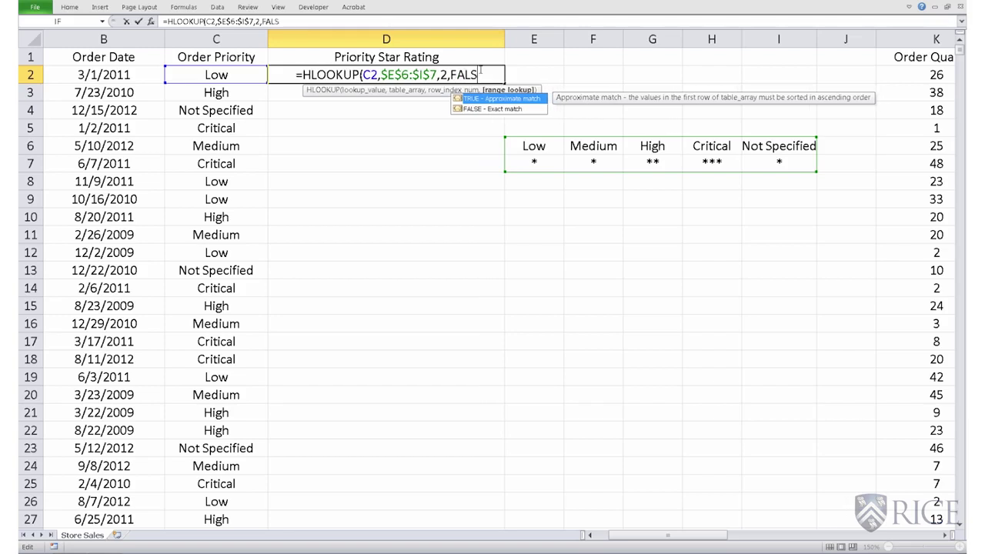
{"action": "type", "text": "E)"}
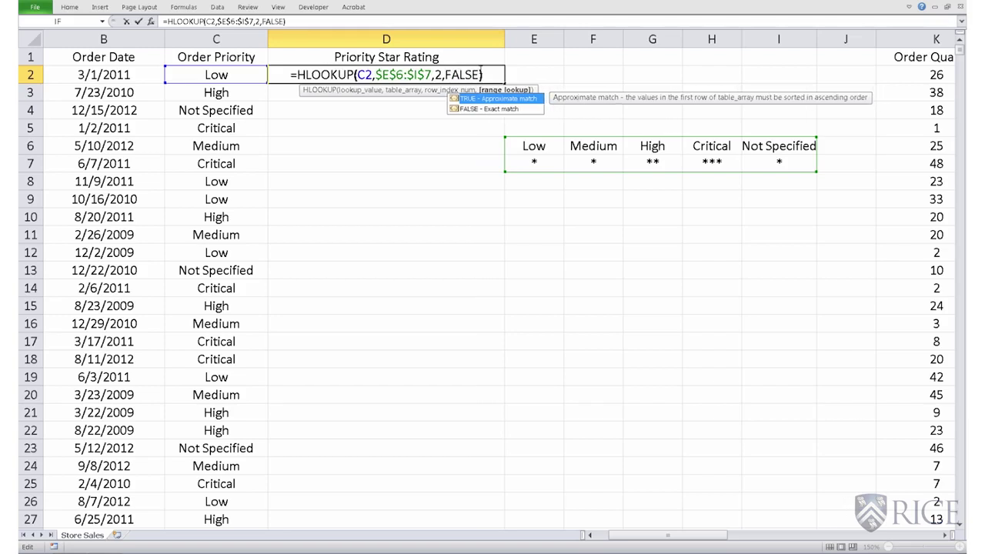
{"action": "key", "text": "Return"}
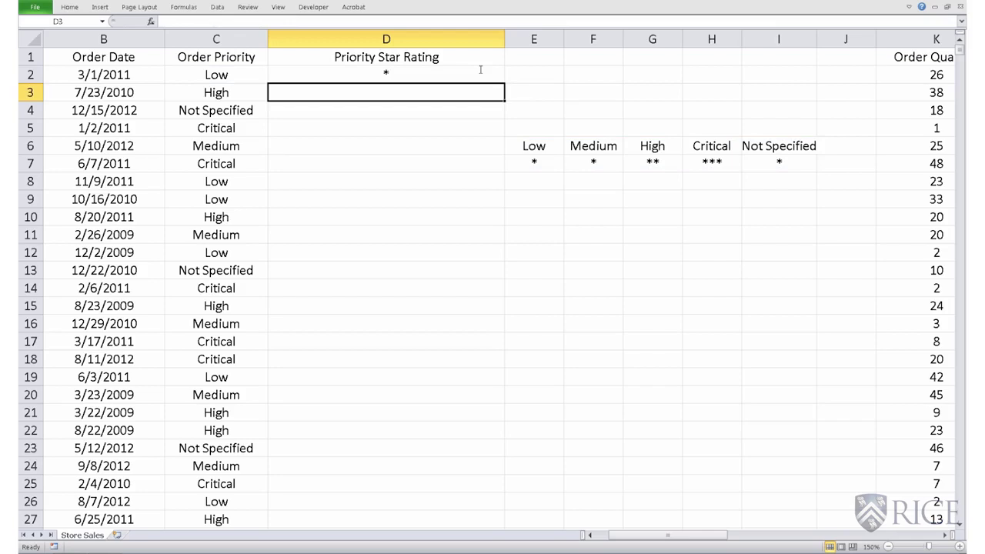
Copy the HLOOKUP formula from D2 to D3 and on down the whole Priority Star Rating column
{"action": "left_click", "coordinate": [258, 77]}
{"action": "left_click", "coordinate": [365, 75]}
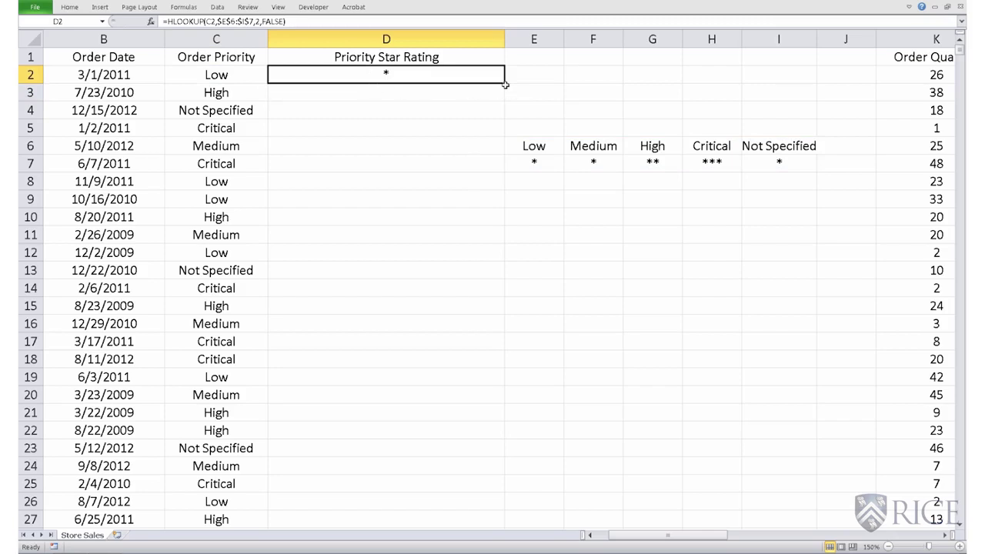
{"action": "left_click_drag", "start_coordinate": [504, 83], "coordinate": [510, 103]}
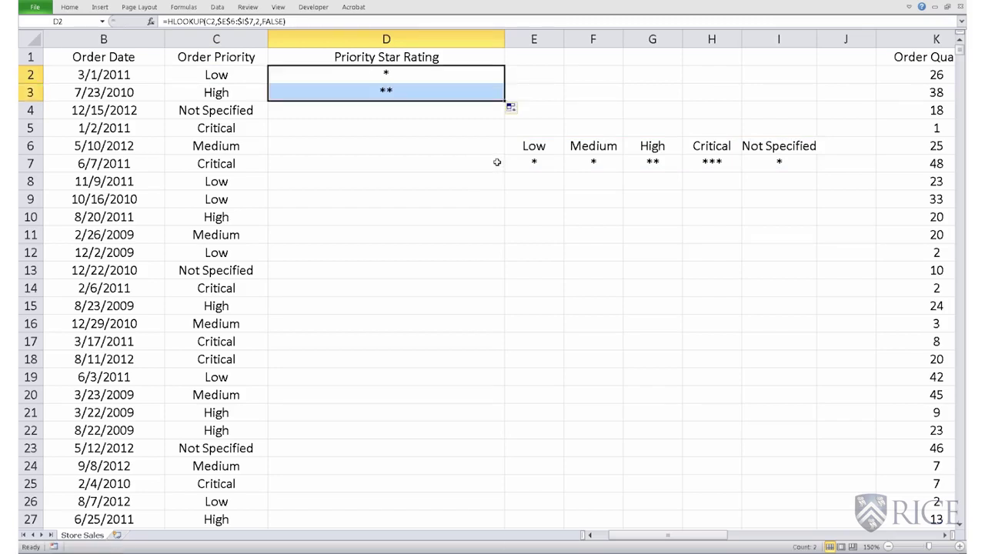
{"action": "double_click", "coordinate": [506, 101]}
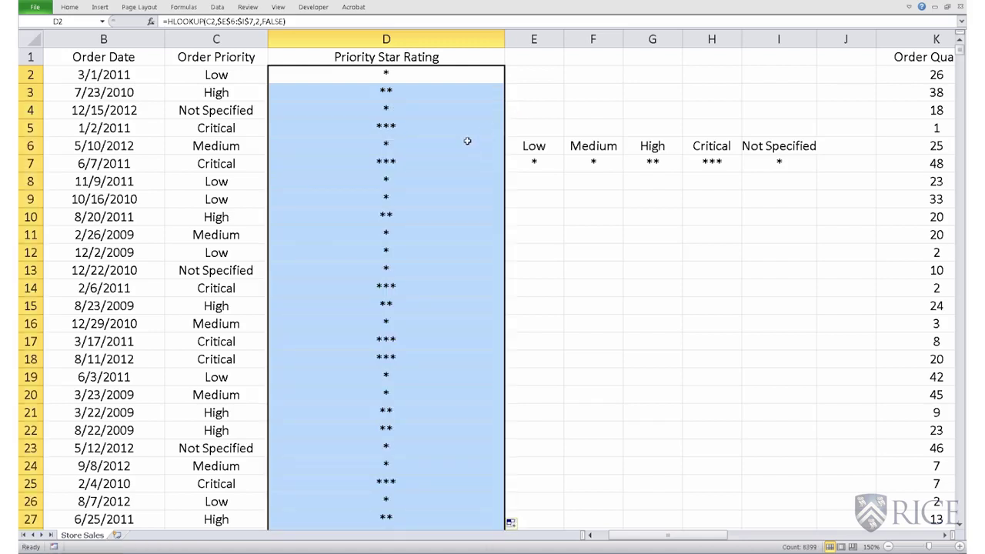